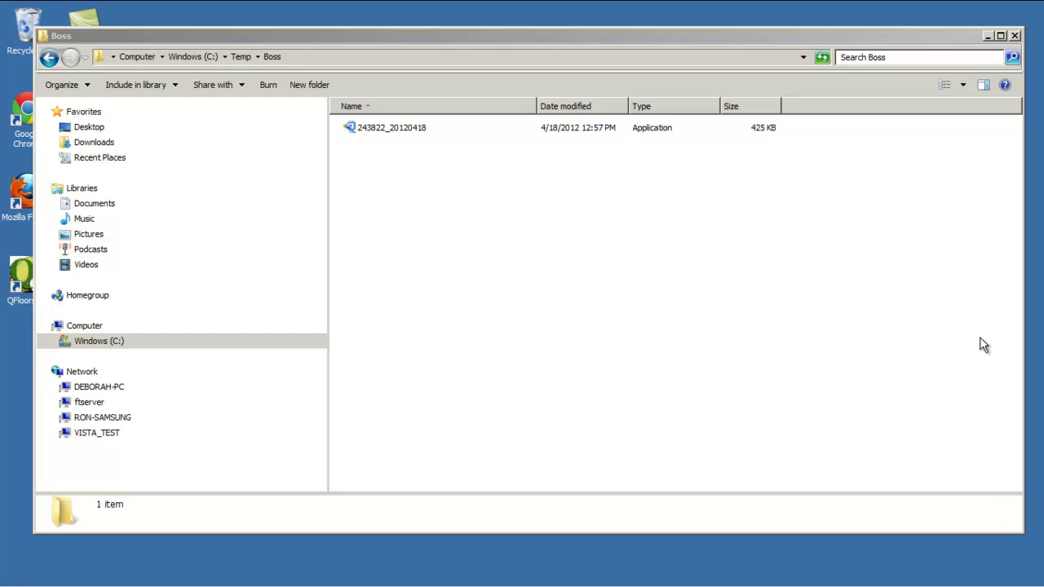
Step: Select the self-extracting archive 243822_20120418 in the C:\Temp\Boss folder
click(411, 131)
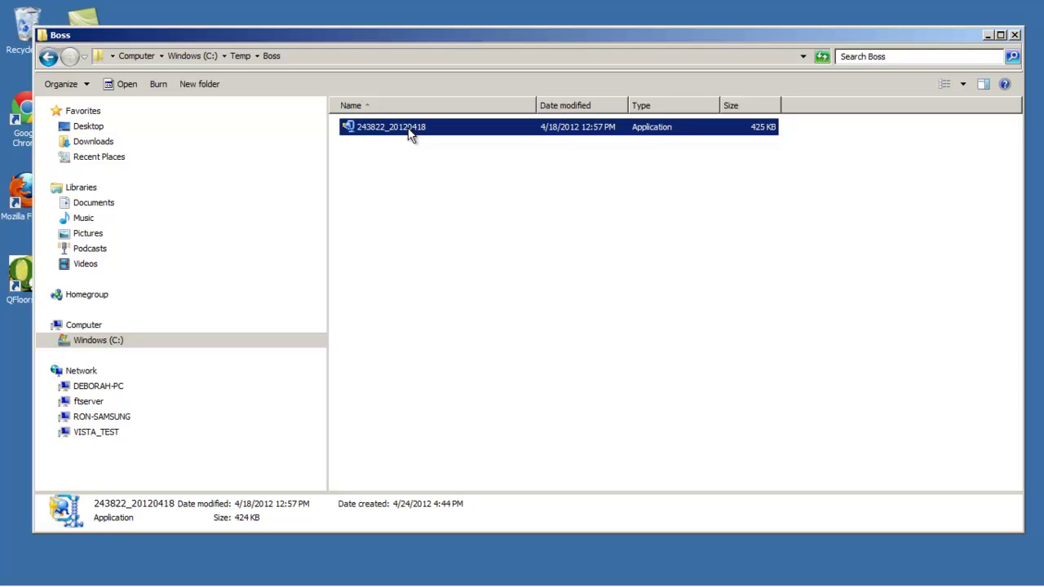
Step: Run 243822_20120418 and set its unzip-to folder to C:\Temp\Boss
double_click(410, 132)
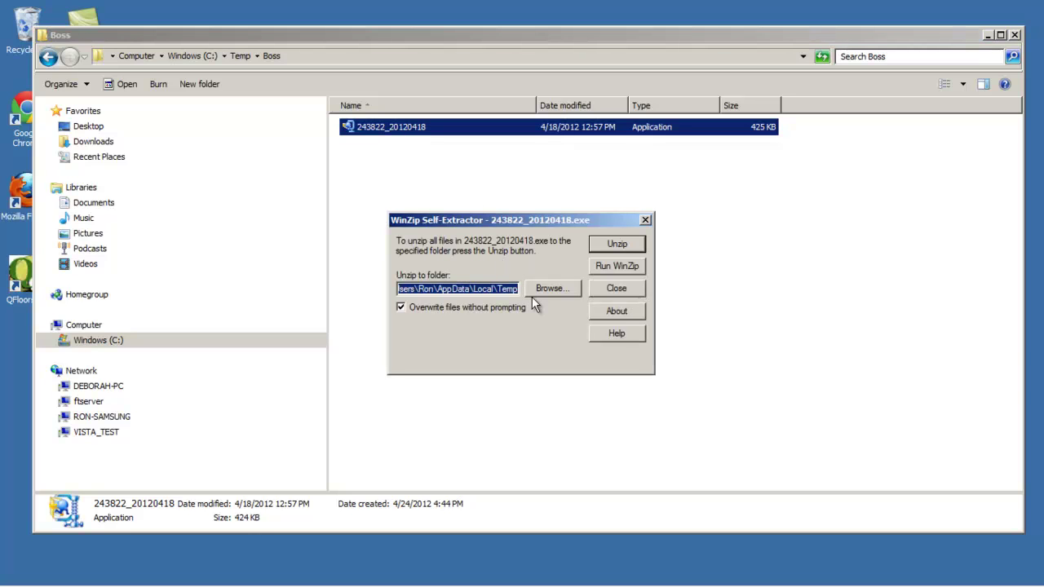
click(554, 289)
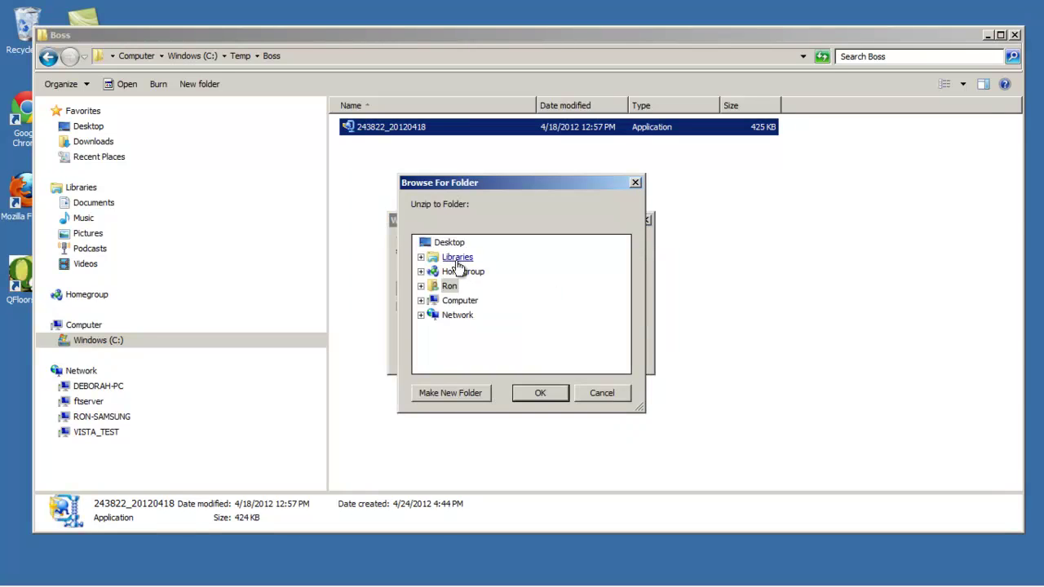
click(460, 302)
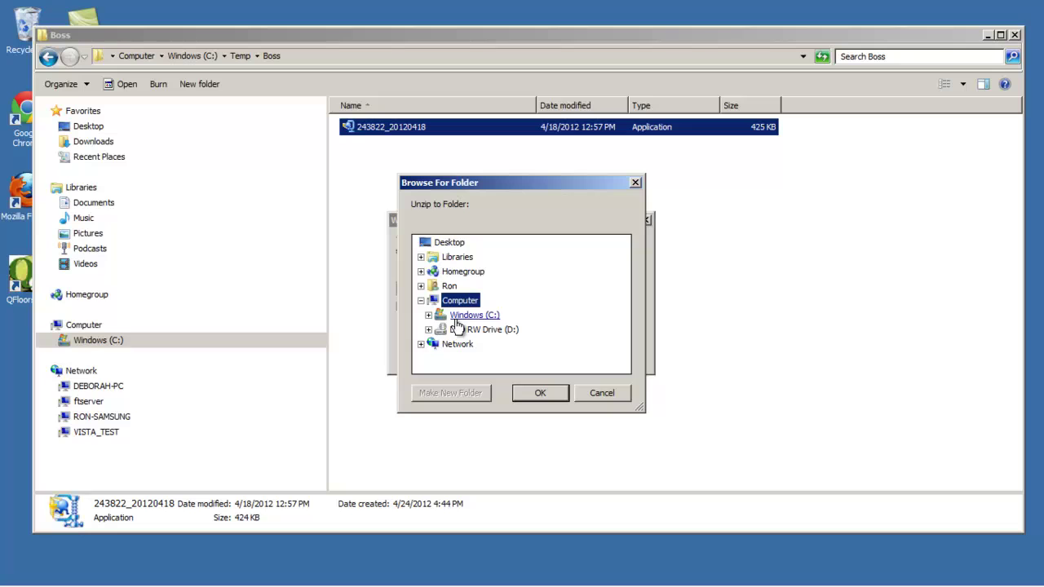
click(463, 317)
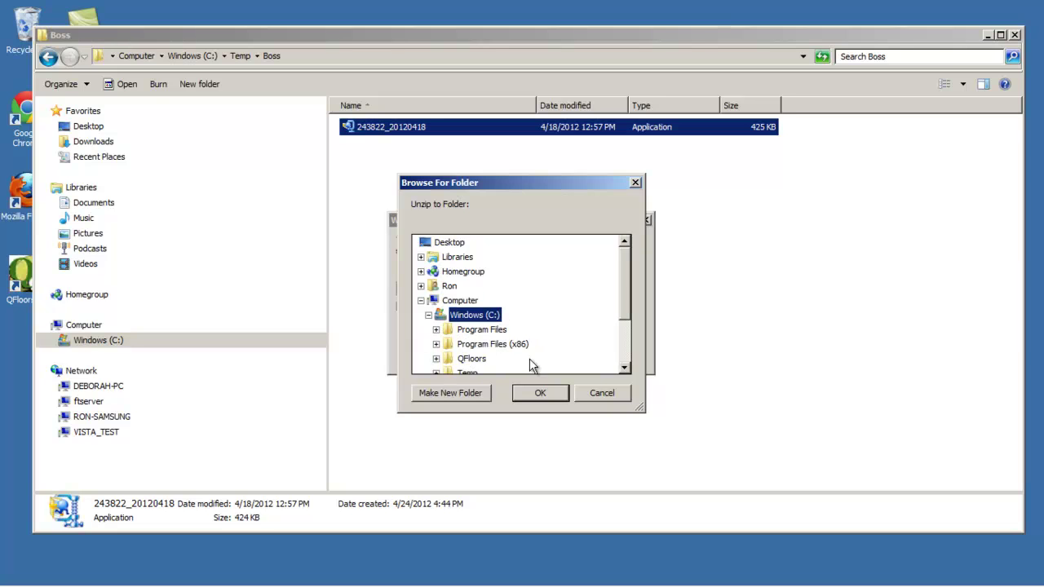
click(624, 367)
click(624, 367)
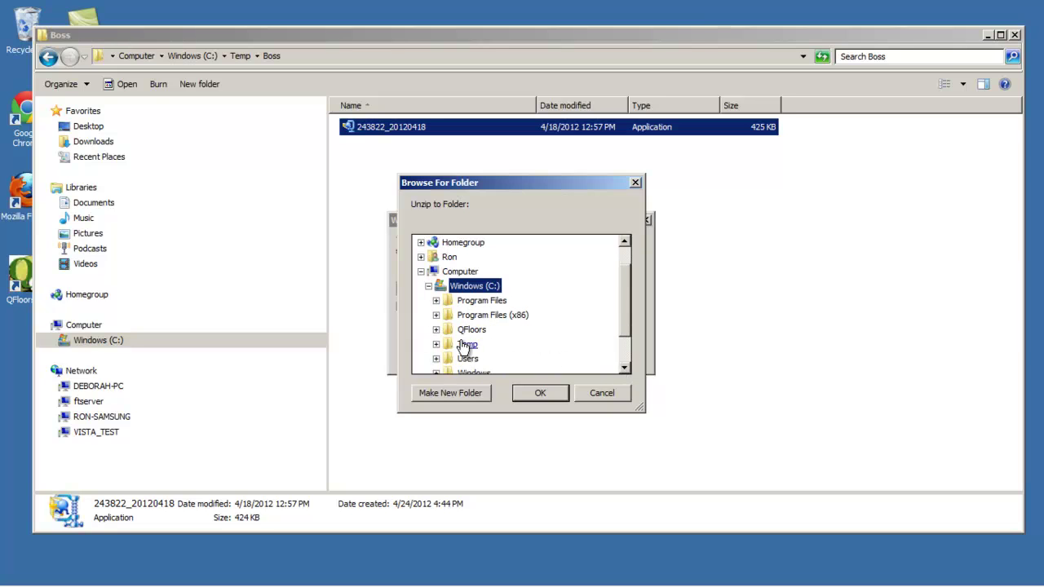
click(464, 345)
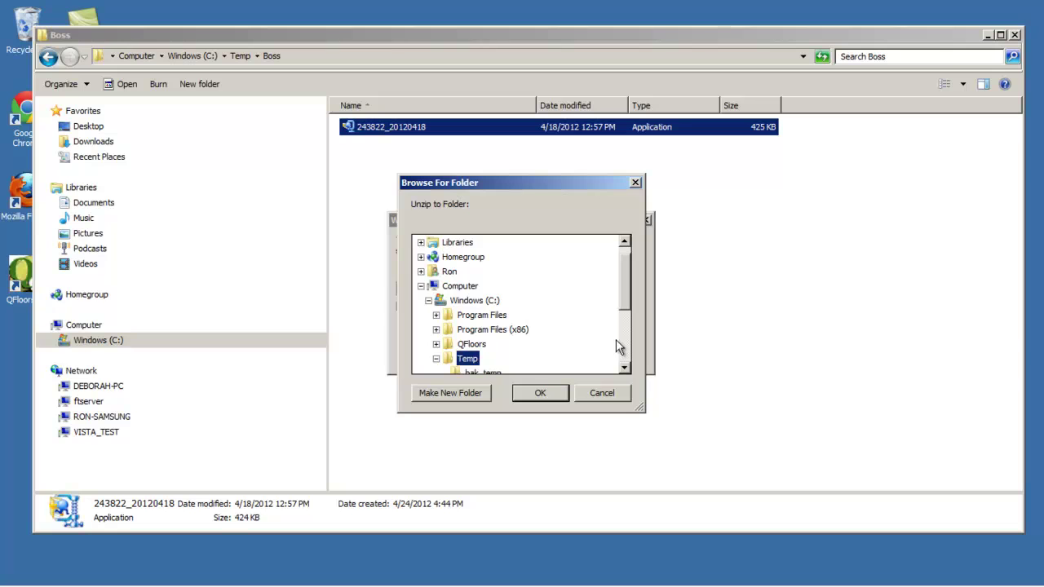
click(624, 367)
click(624, 367)
click(624, 367)
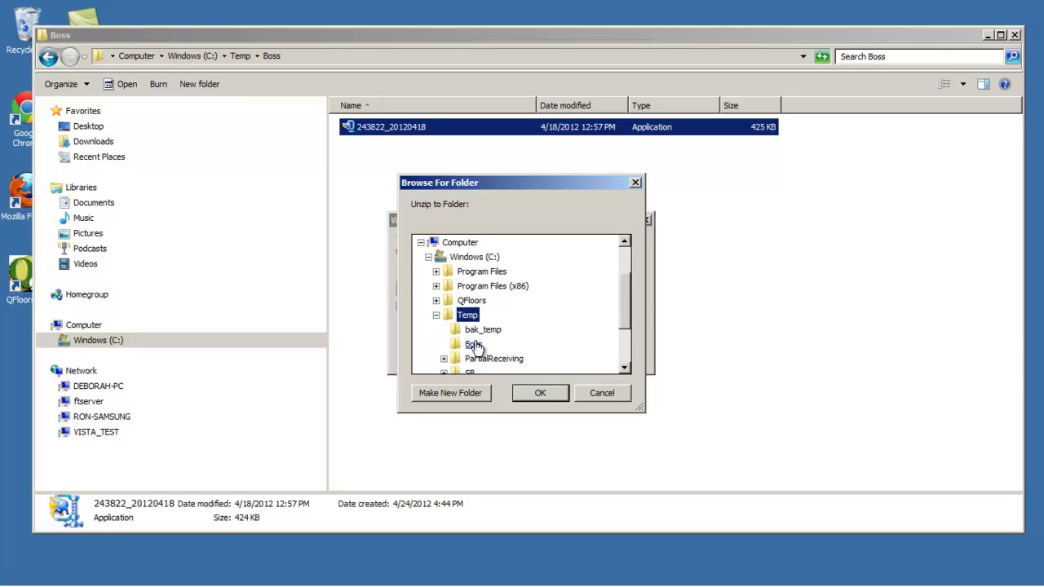
click(473, 344)
click(539, 395)
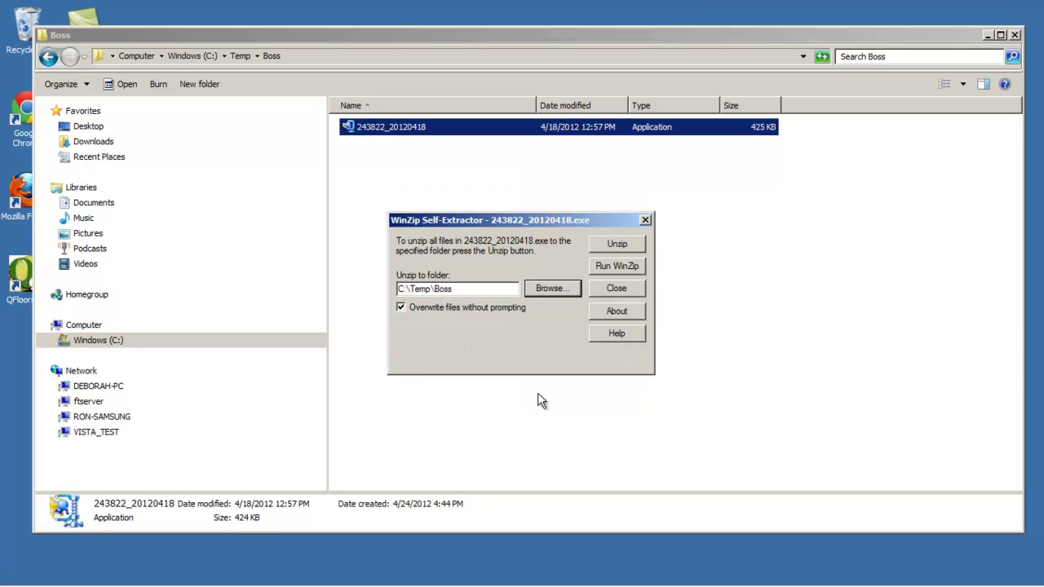
Step: Unzip the archive into C:\Temp\Boss, supplying the archive password
click(617, 244)
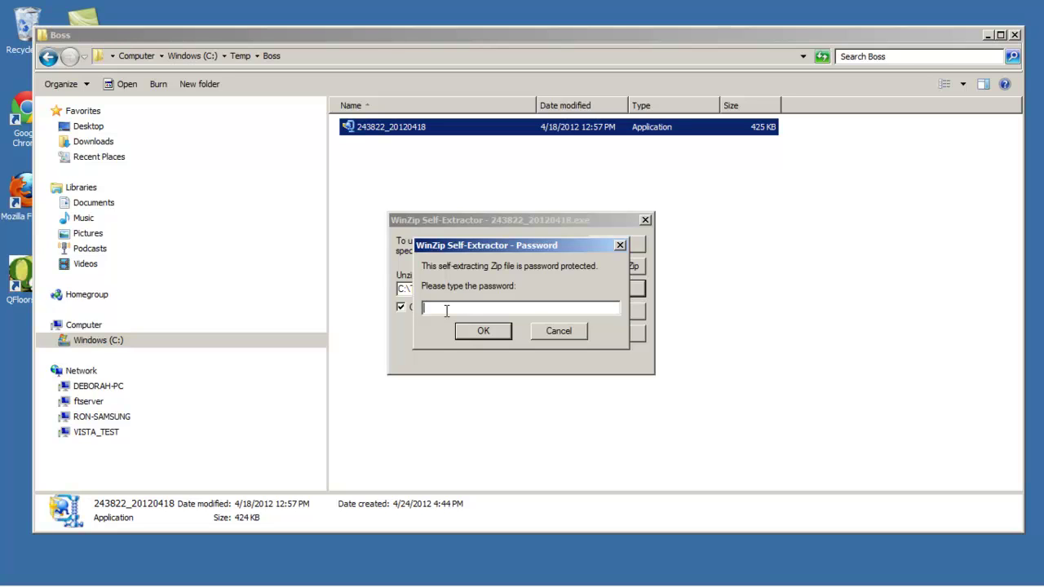
text(••••••)
click(479, 331)
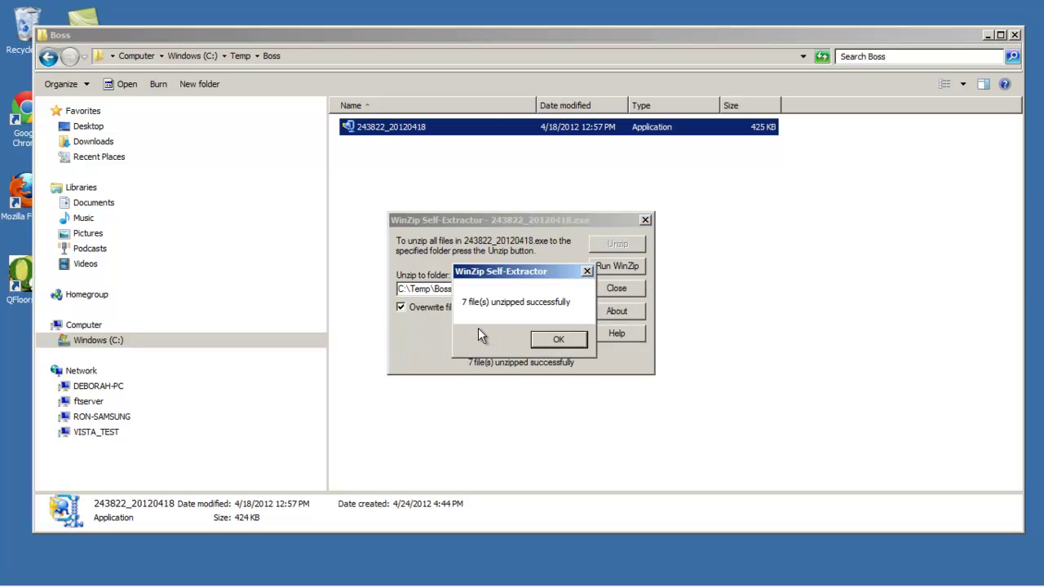
Step: Dismiss the '7 file(s) unzipped successfully' message and close WinZip Self-Extractor
click(563, 340)
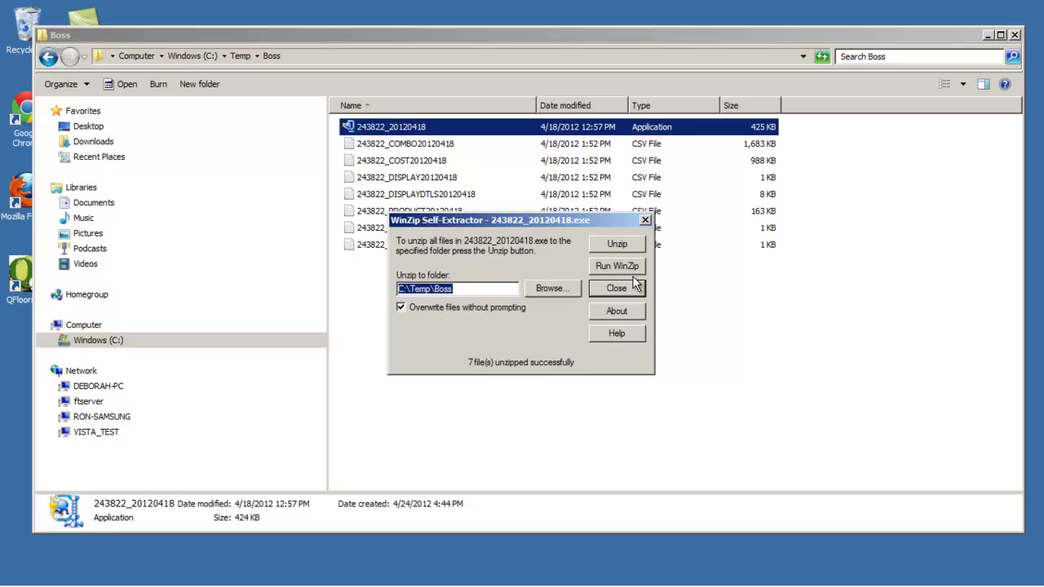
click(646, 220)
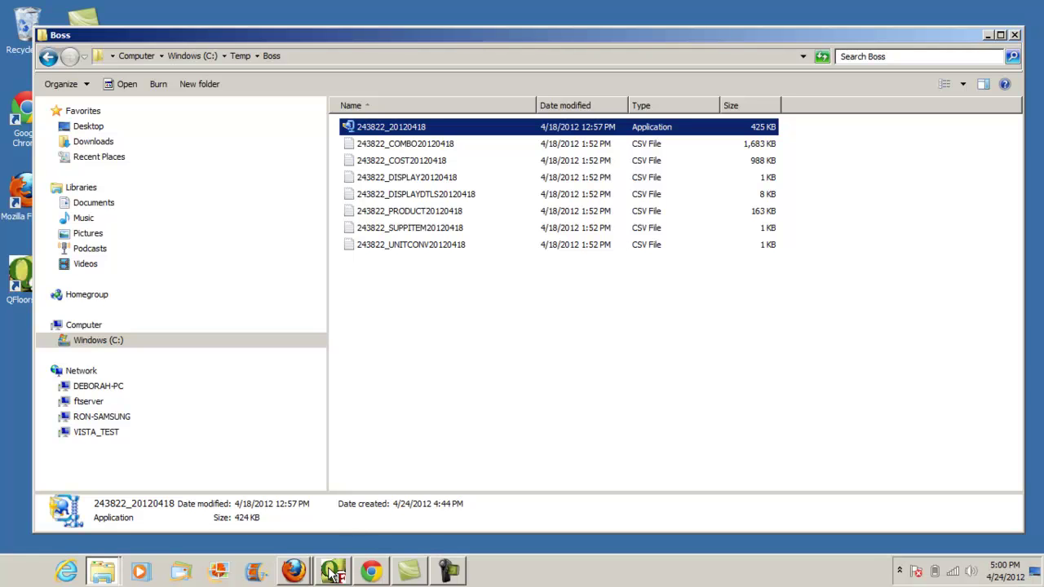
Step: Add manufacturer CCA in QFloors' Setup > Product Catalog
click(331, 573)
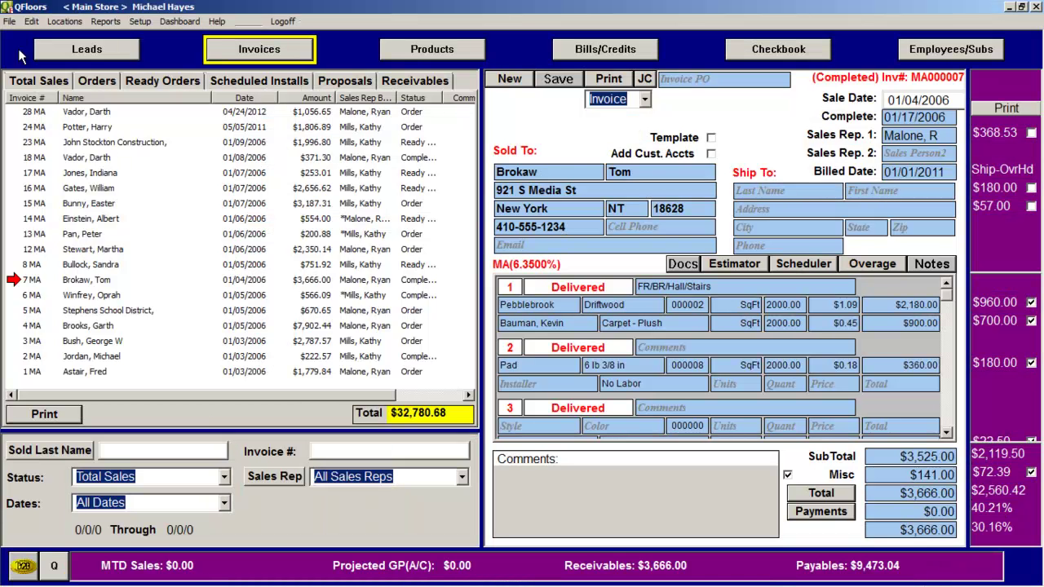
click(10, 22)
mouse_move(45, 23)
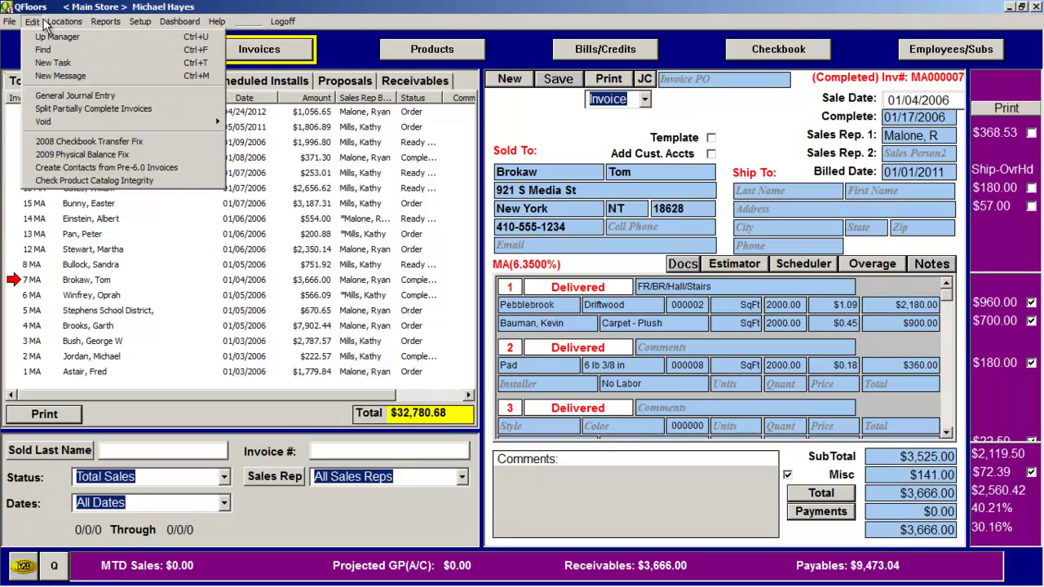
mouse_move(136, 22)
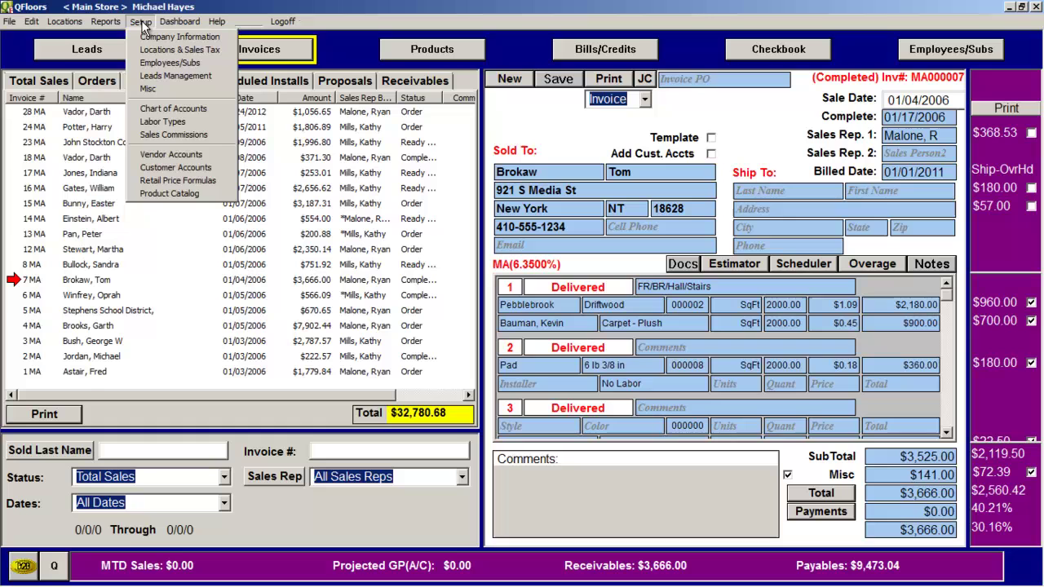
click(169, 195)
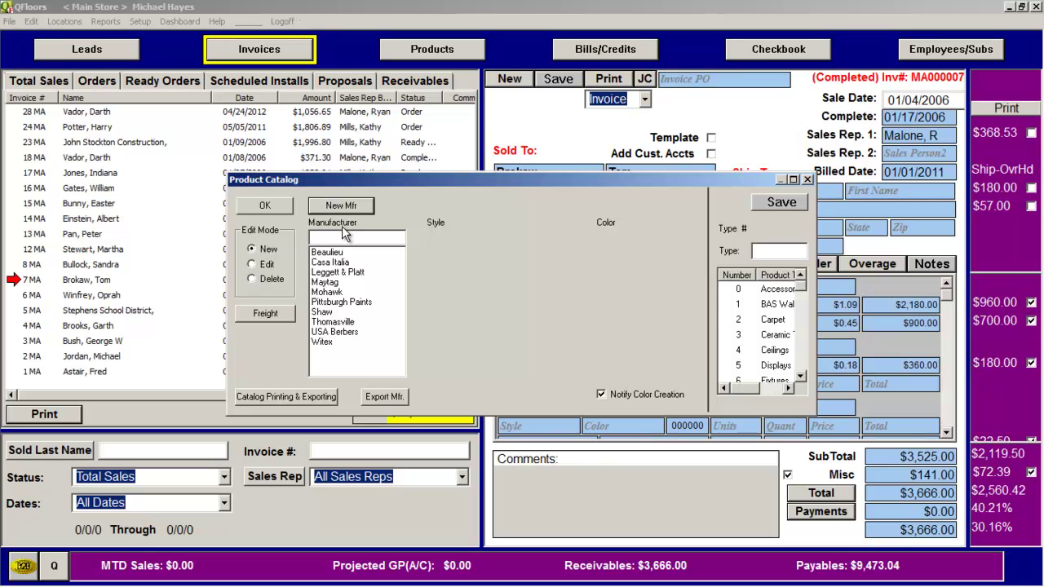
text(CCA)
click(343, 207)
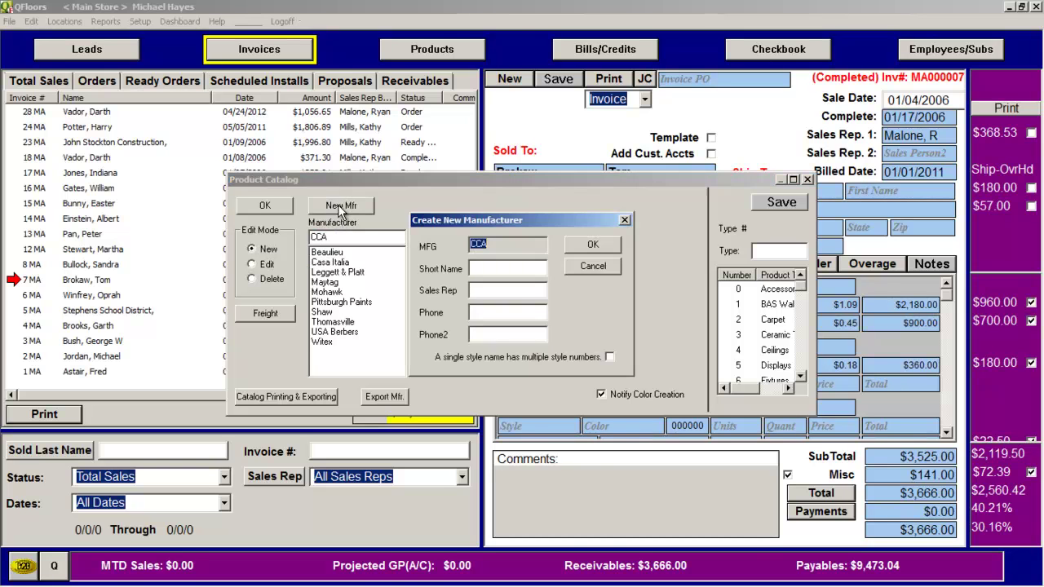
click(592, 244)
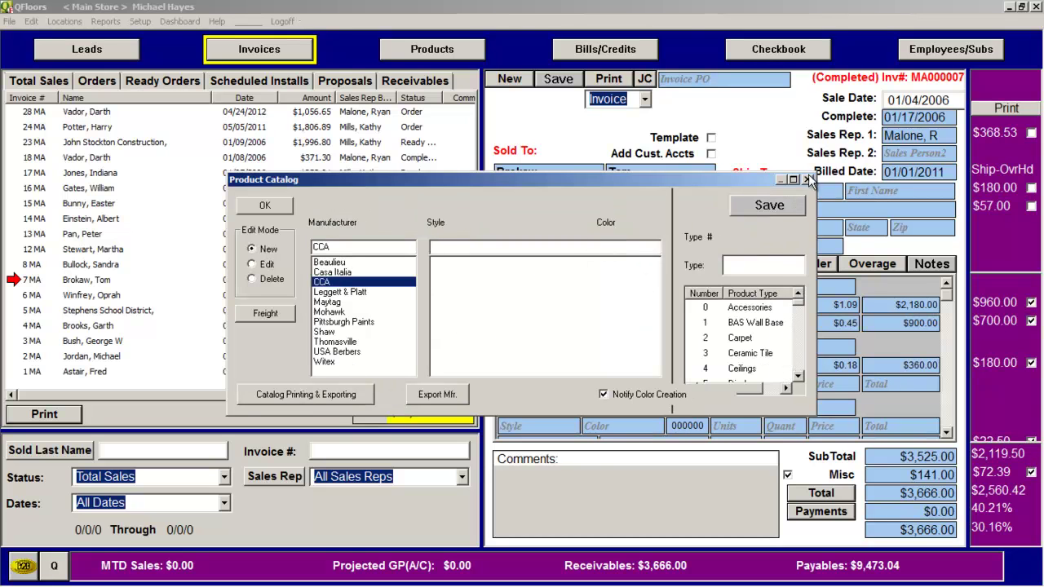
Step: Close Product Catalog and start a File > Import > CCA Gateway import
click(807, 179)
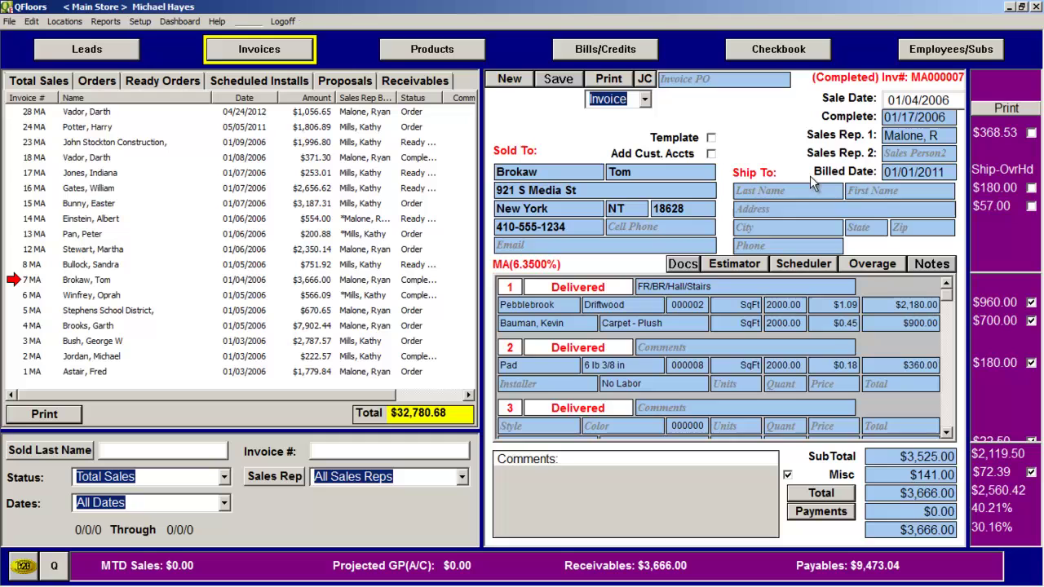
click(9, 22)
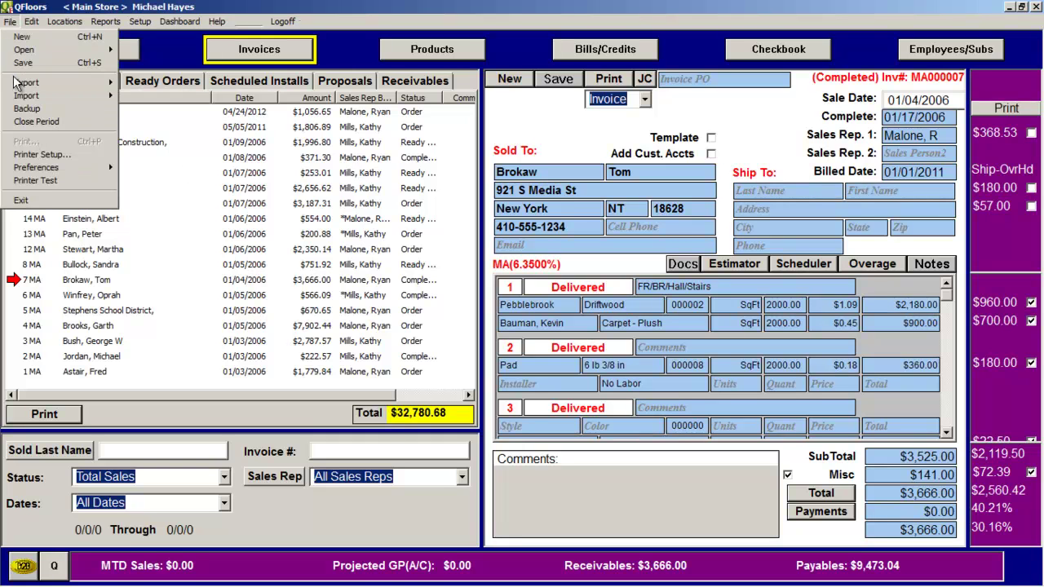
mouse_move(18, 97)
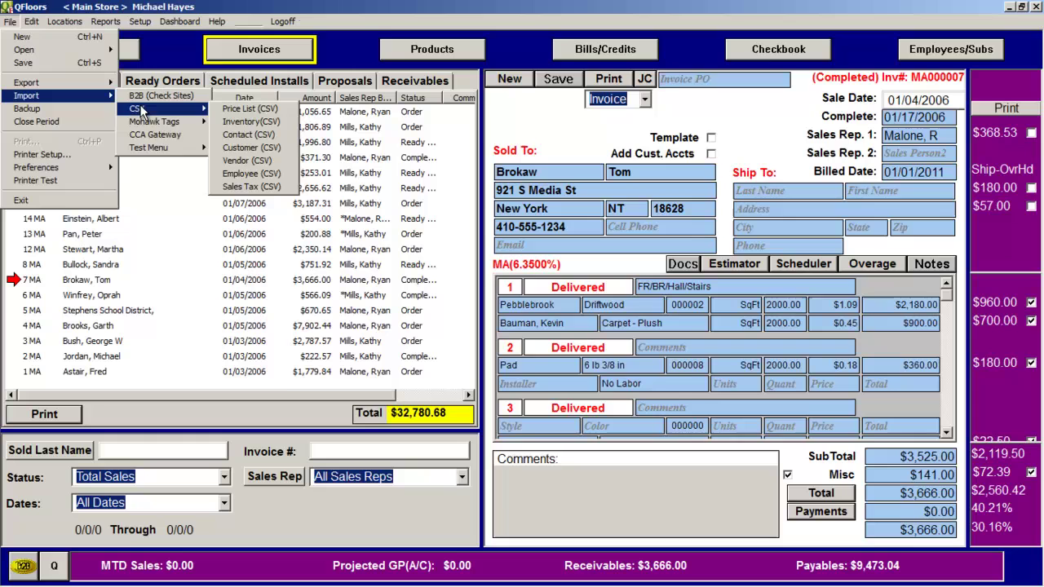
click(153, 136)
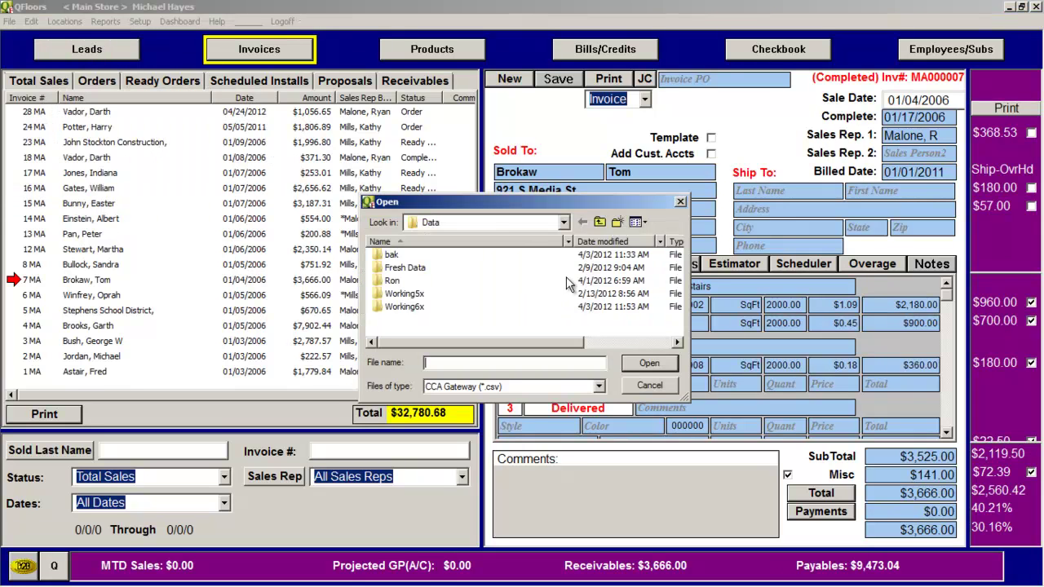
Step: Browse to C:\Temp\Boss and pick the 243822_PRODUCT20120418 file
click(563, 223)
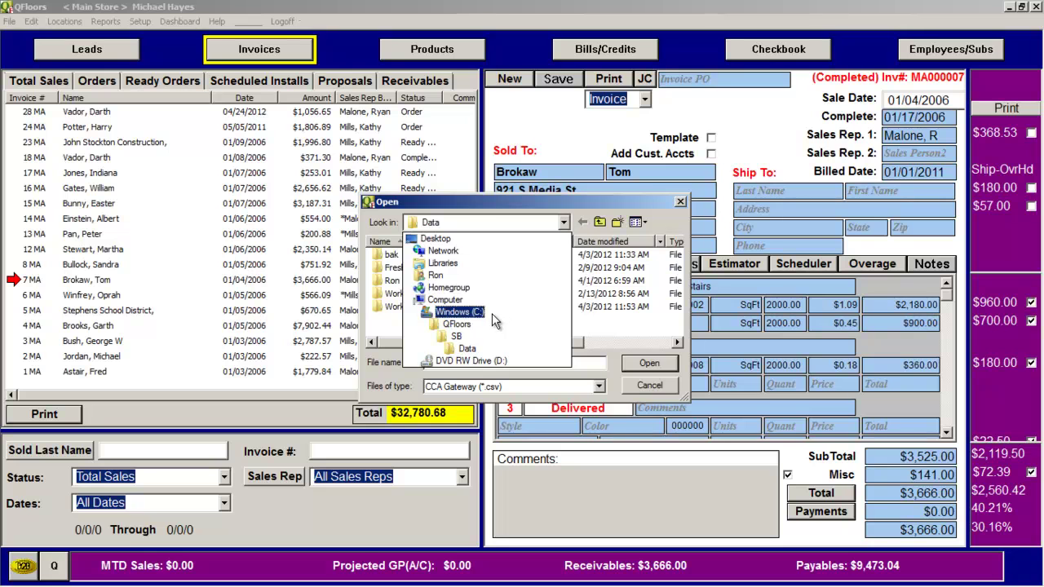
click(480, 315)
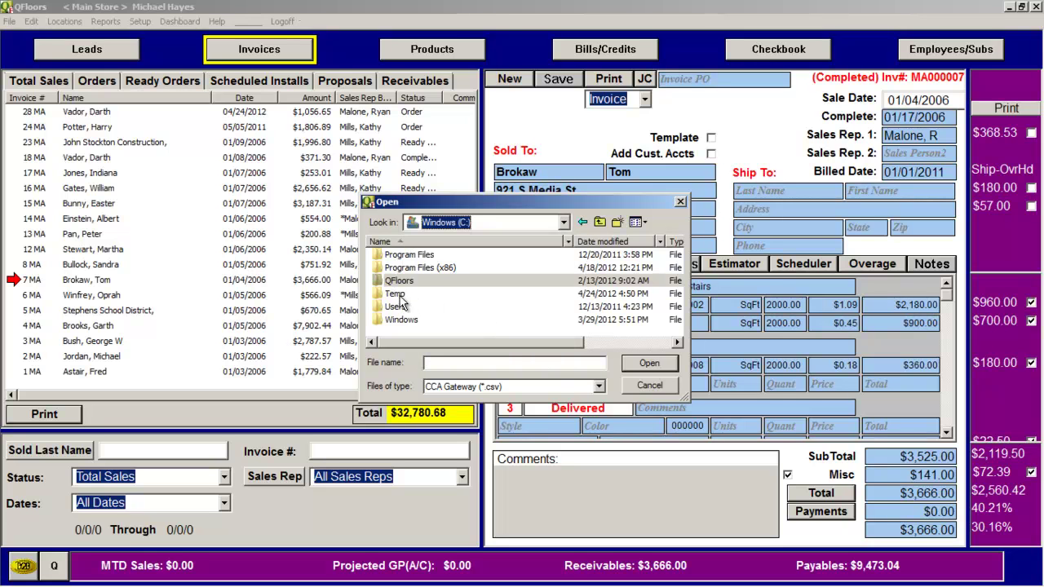
double_click(399, 296)
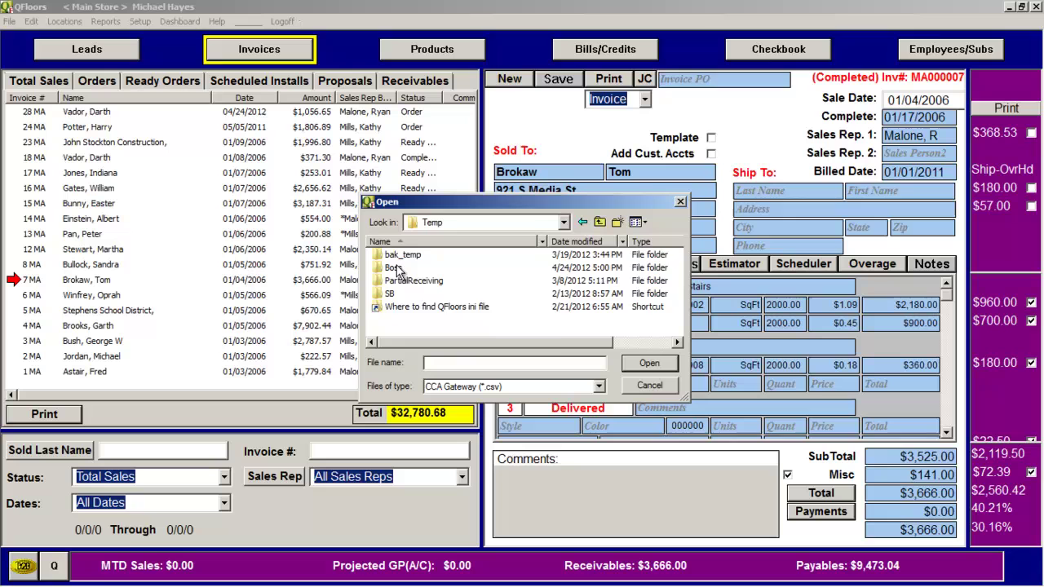
double_click(395, 269)
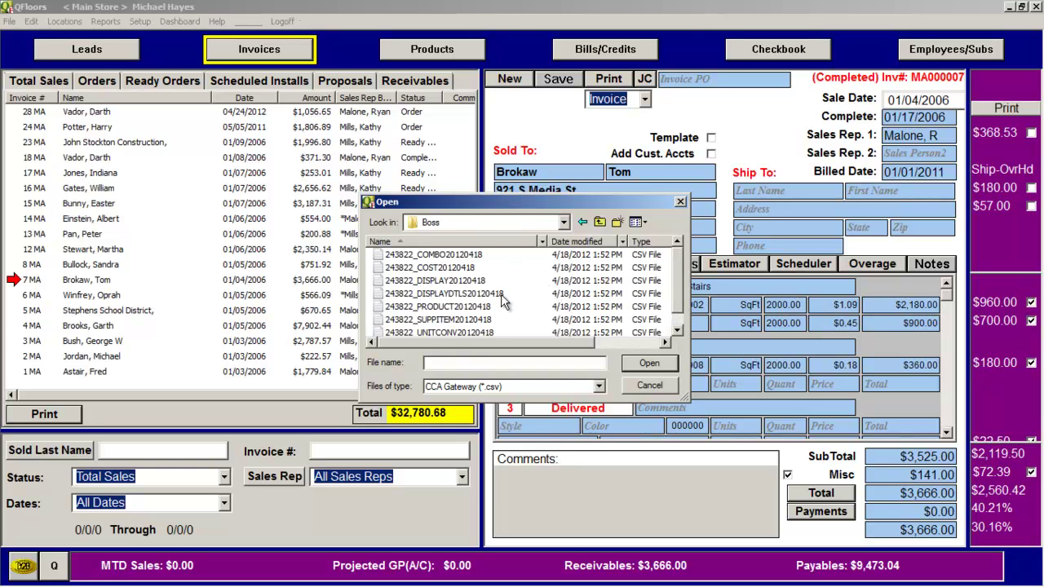
click(454, 309)
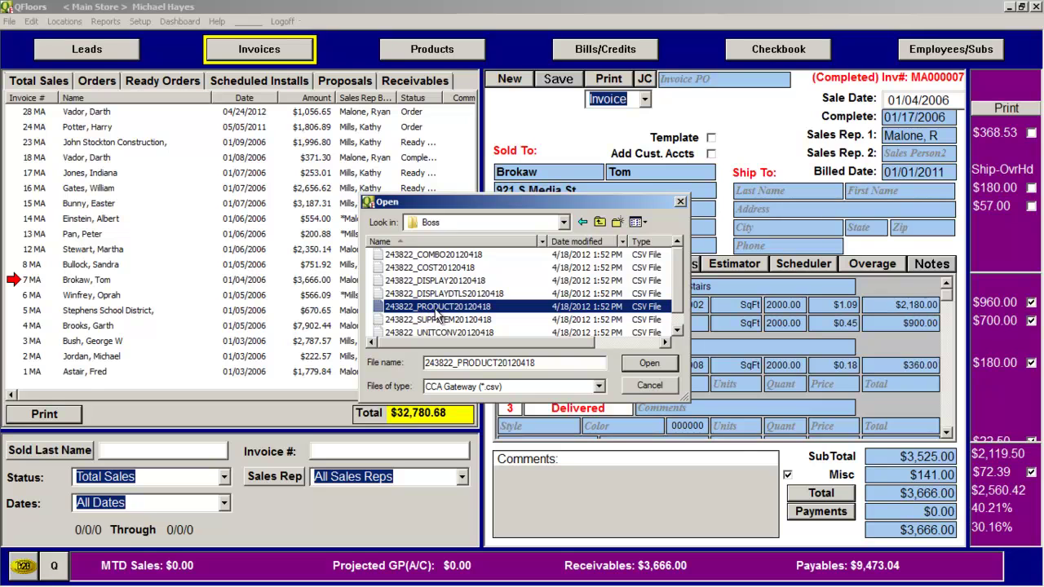
Step: Open 243822_PRODUCT20120418 and import all remaining unmatched styles (436) and colors (10681)
double_click(441, 309)
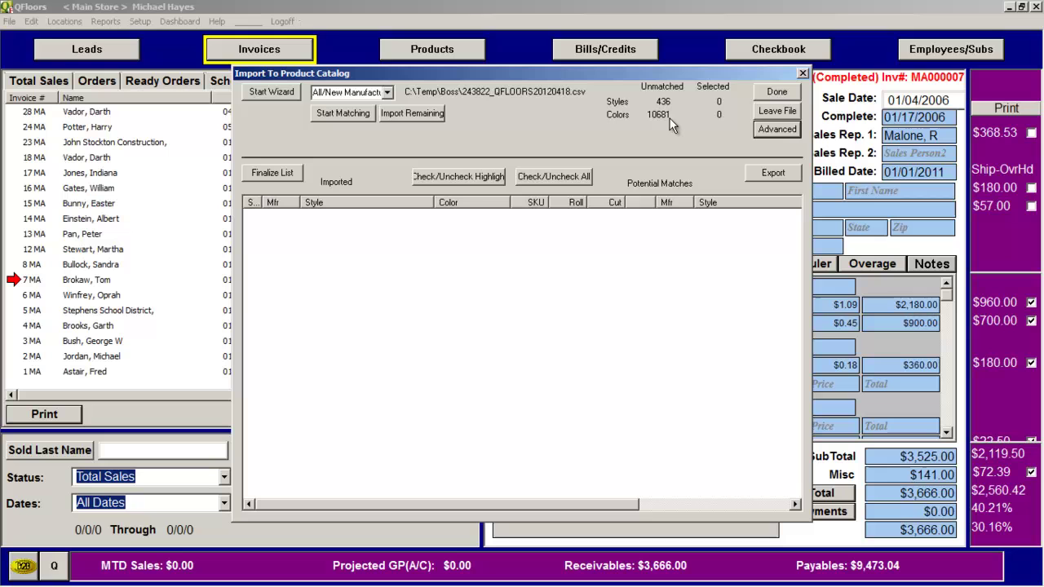
click(419, 112)
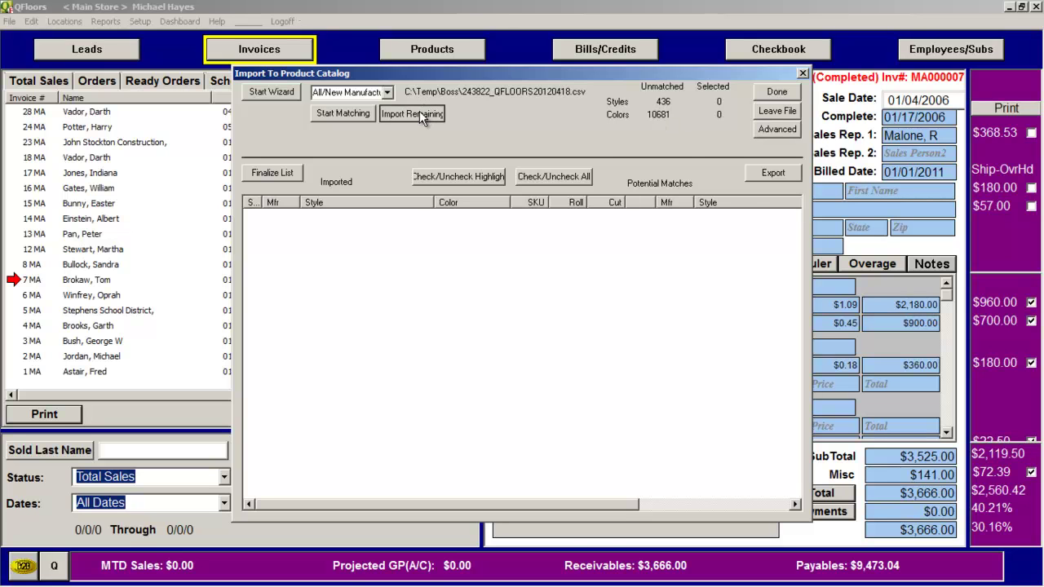